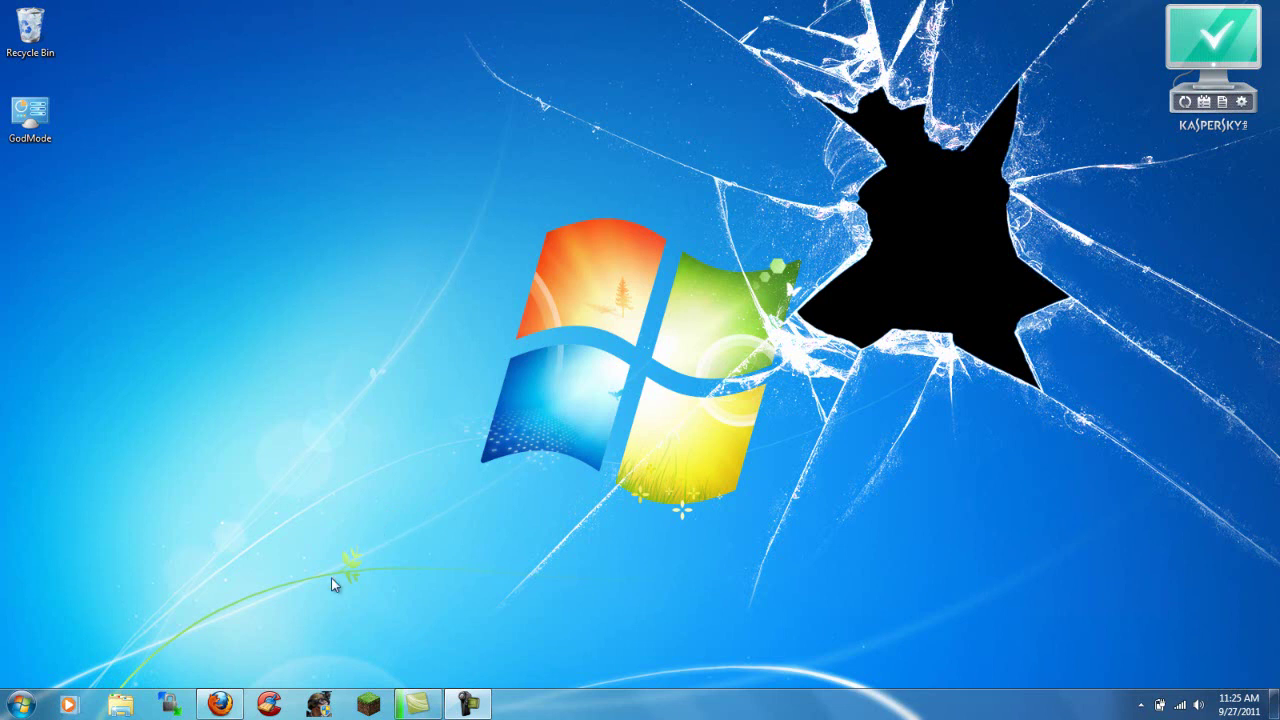
- Bring up Minecraft.net's Minecraft Beta download page and close the leftover mod tab
left_click(222, 704)
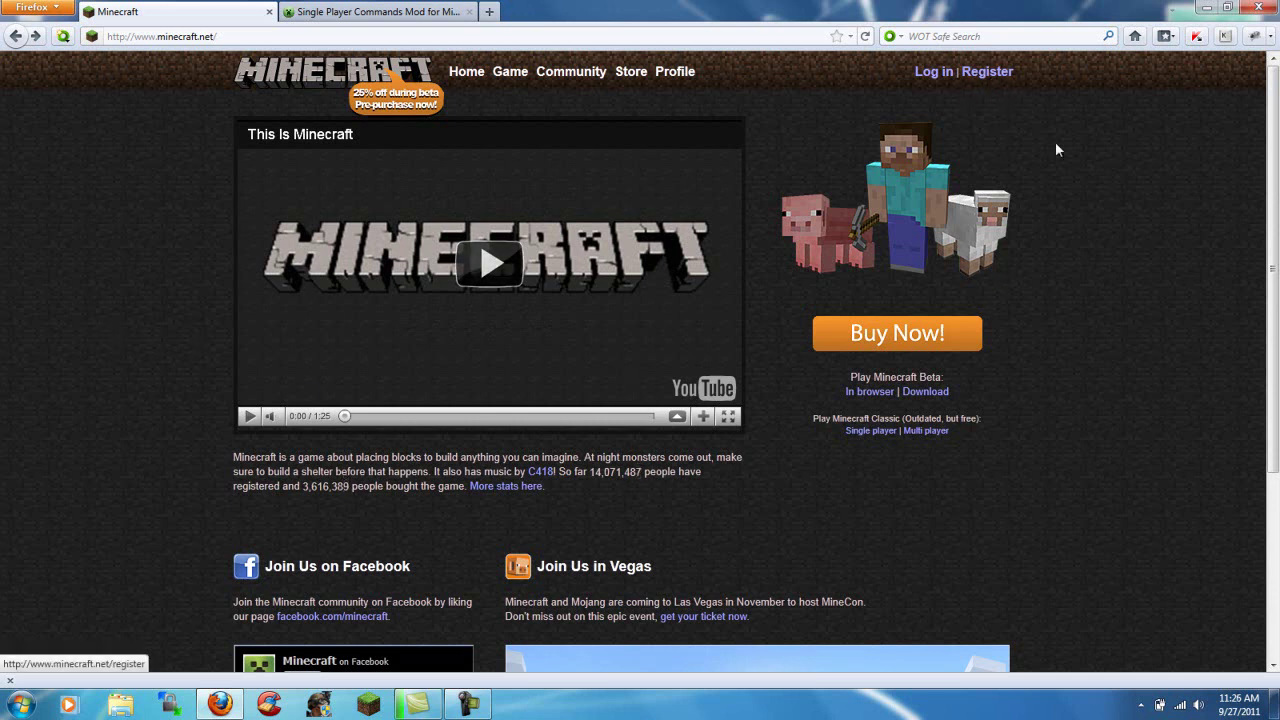
left_click(931, 392)
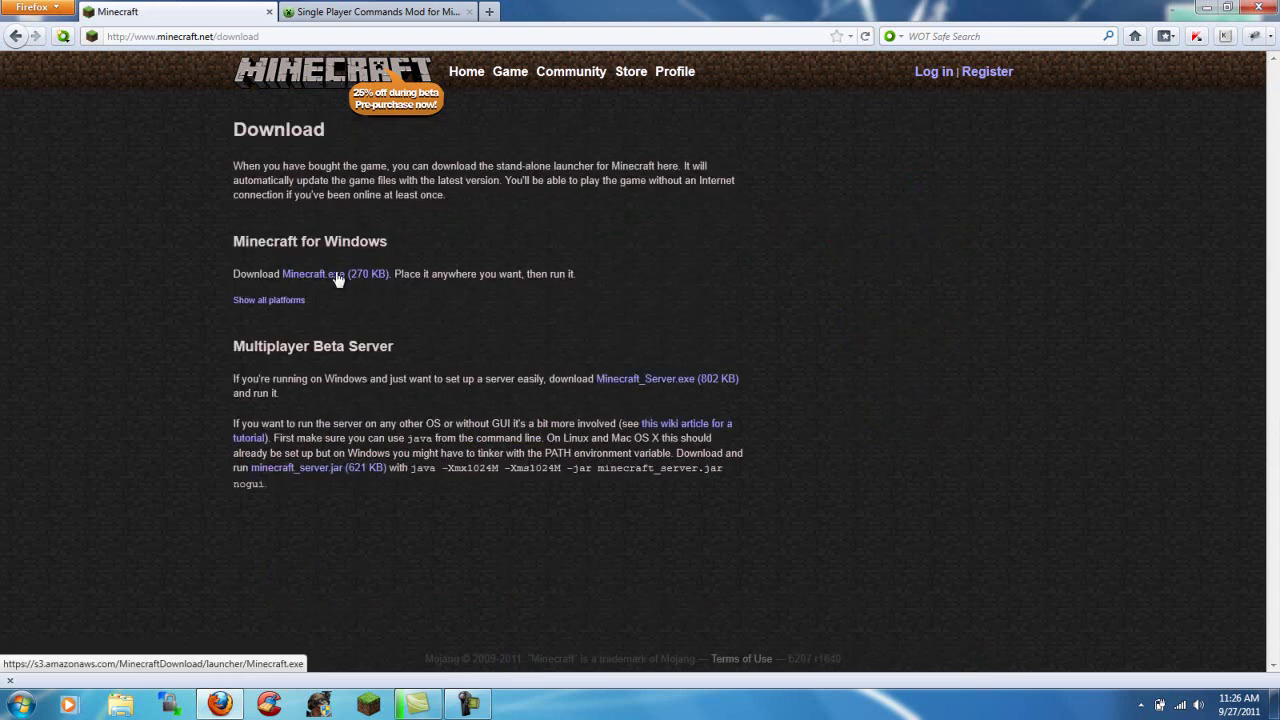
left_click(470, 12)
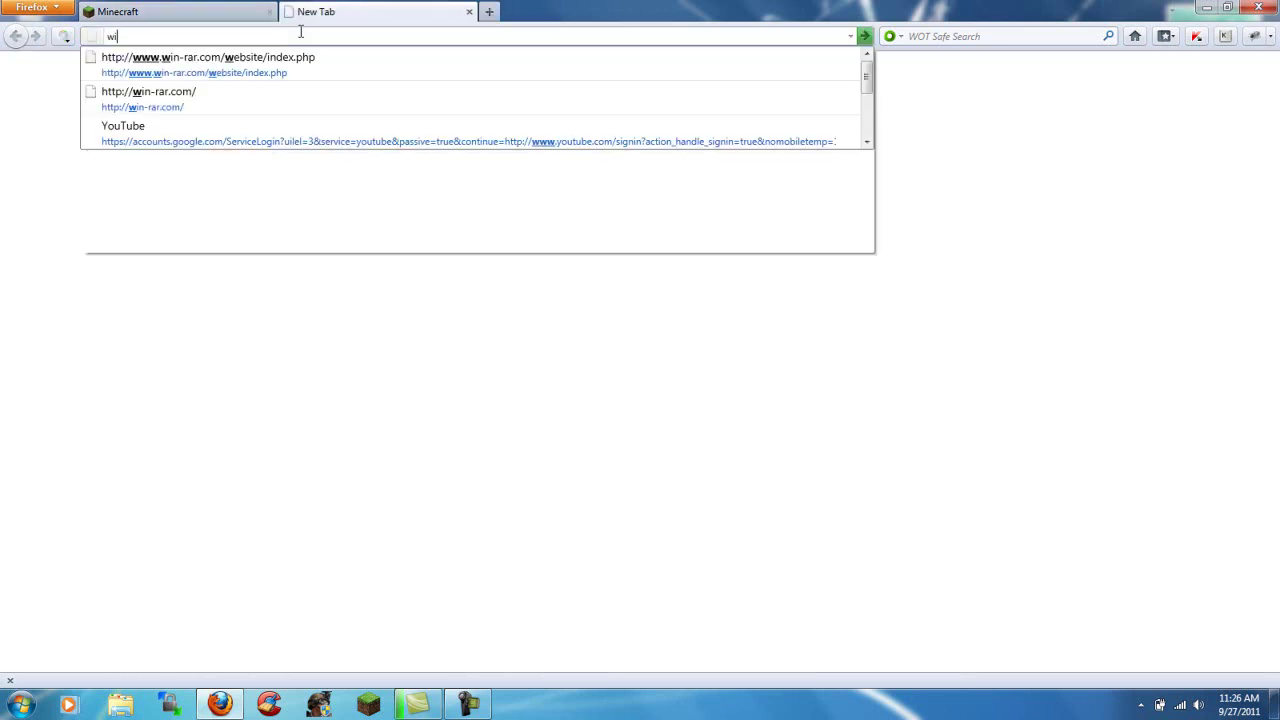
type(".co")
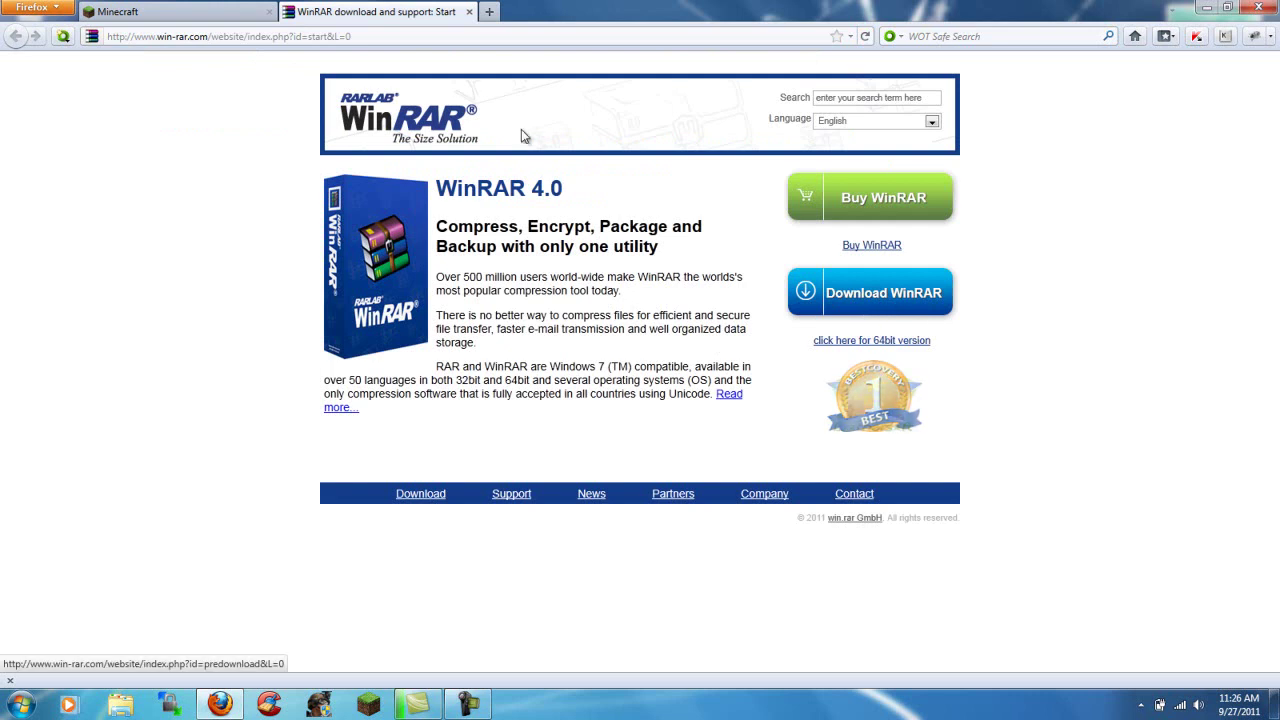
- Close the WinRAR tab, go to minecraftdl's Single Player Commands 1.8.1 page, and follow its download link
left_click(470, 12)
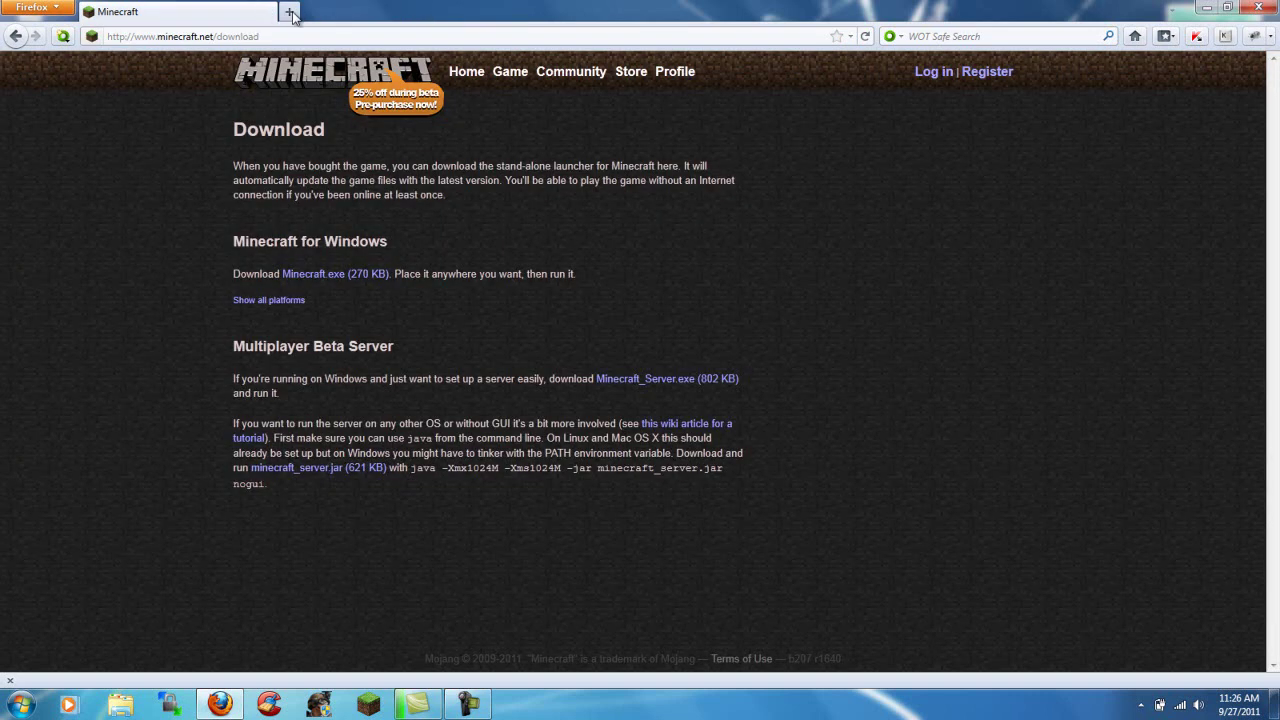
left_click(292, 13)
type("google")
key("BackSpace")
key("BackSpace")
key("BackSpace")
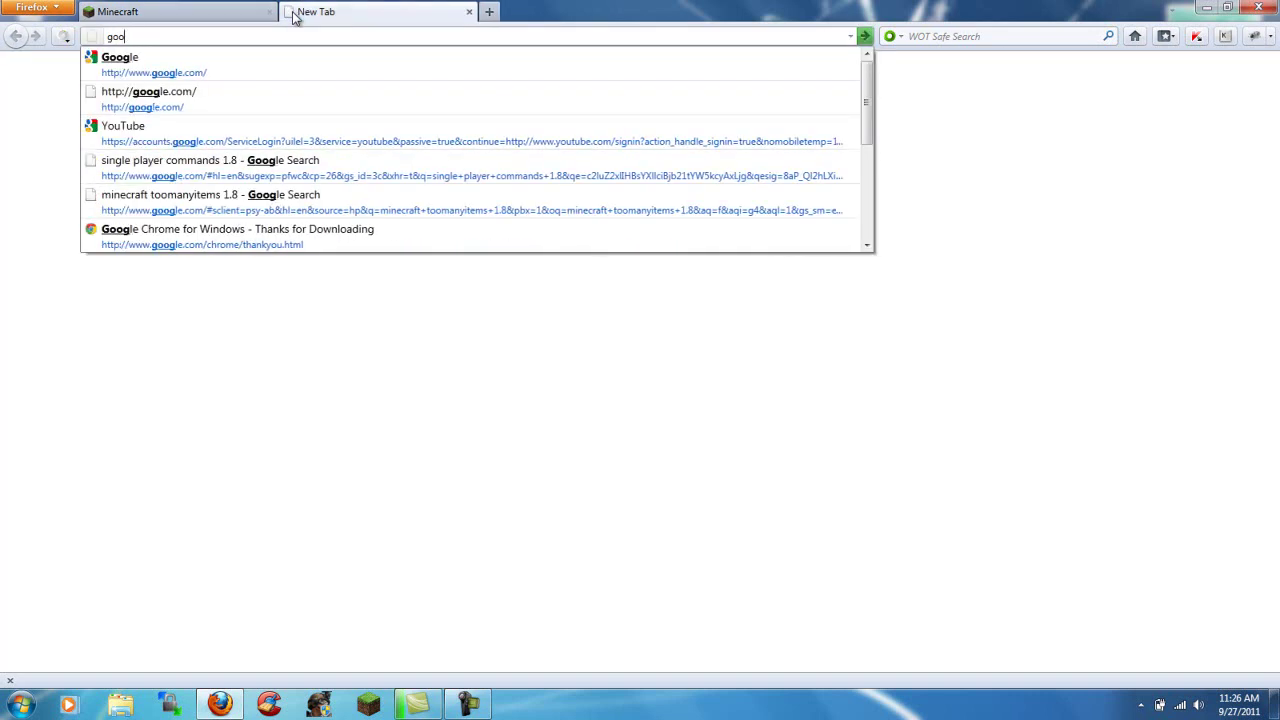
type("minecraft")
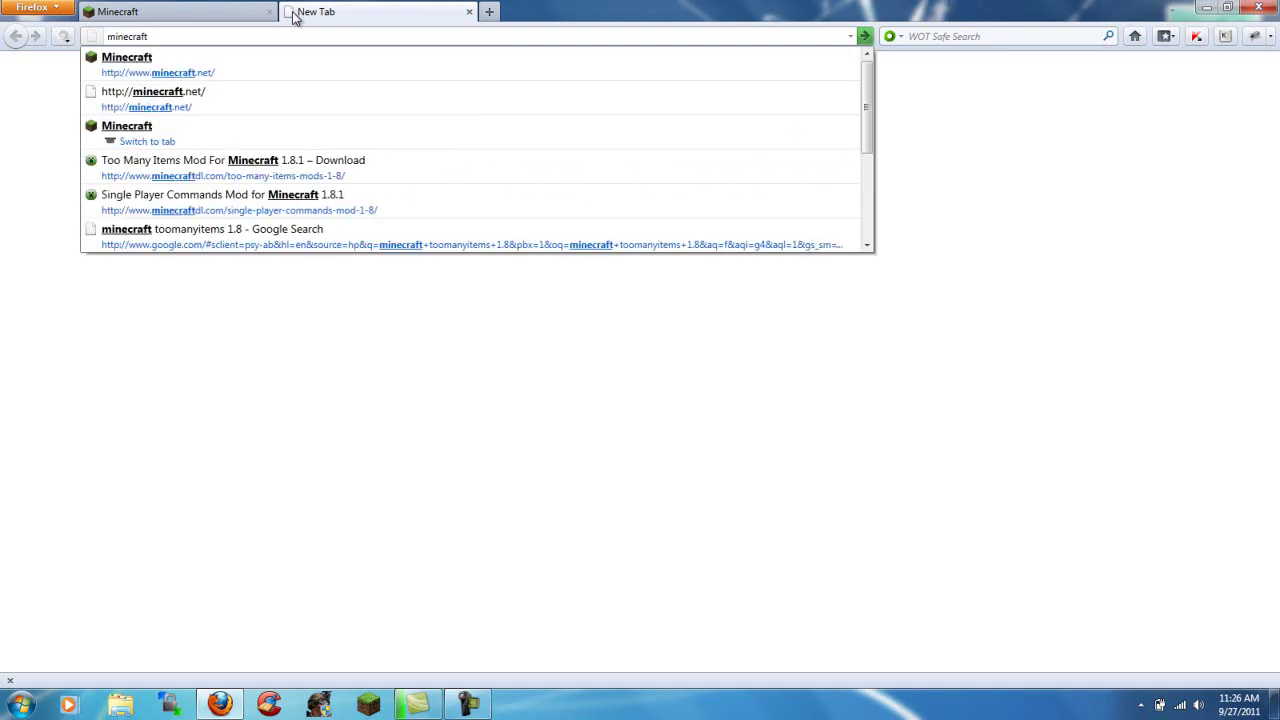
type("dl")
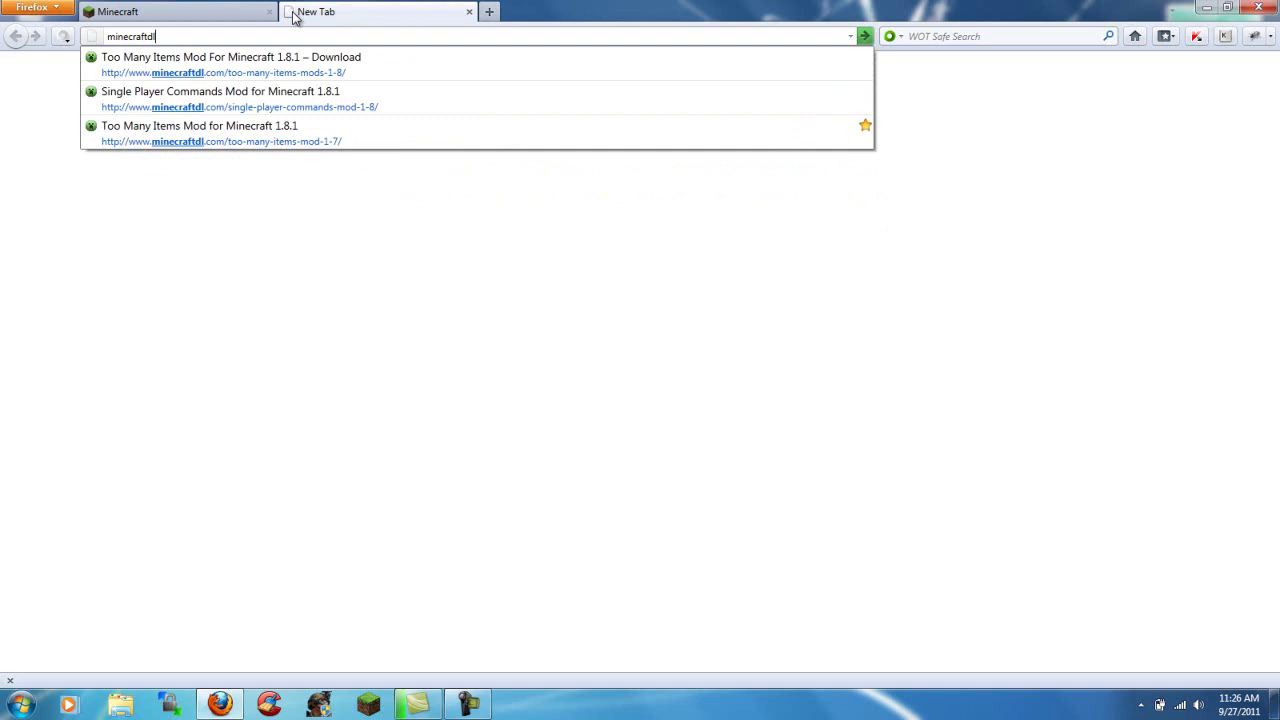
left_click(302, 100)
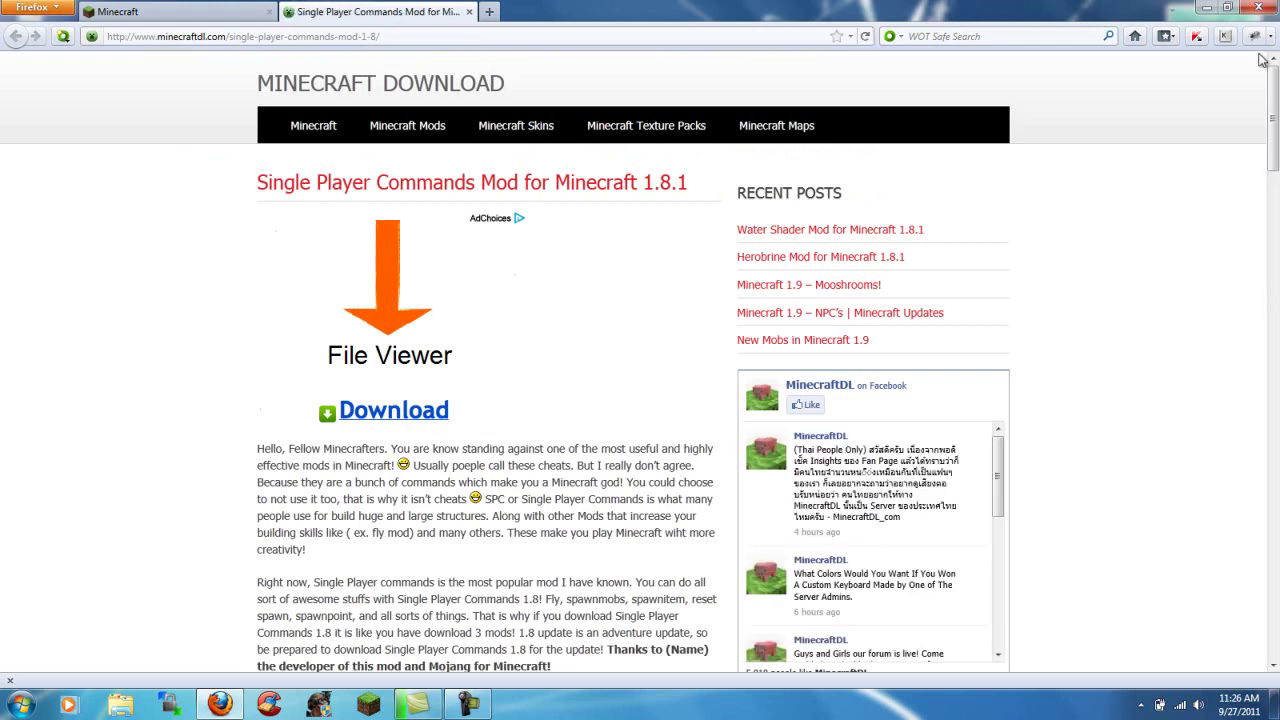
left_click_drag(1275, 100, 1276, 200)
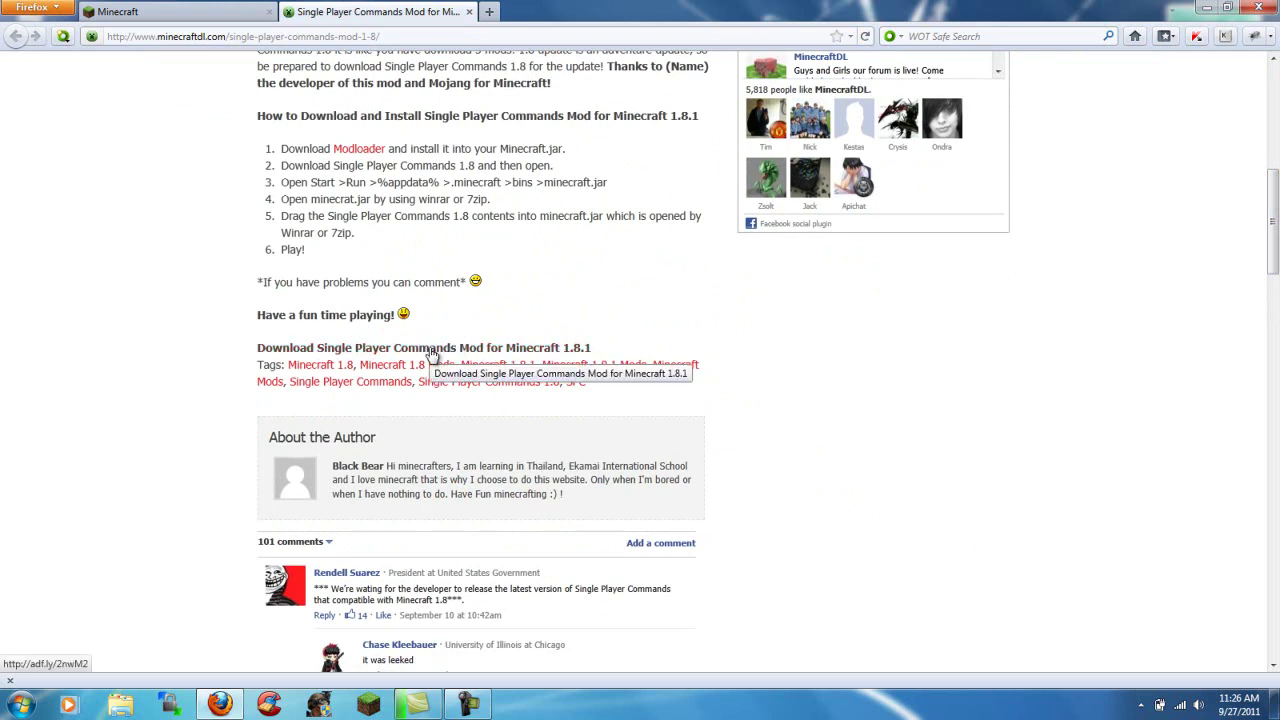
left_click(432, 354)
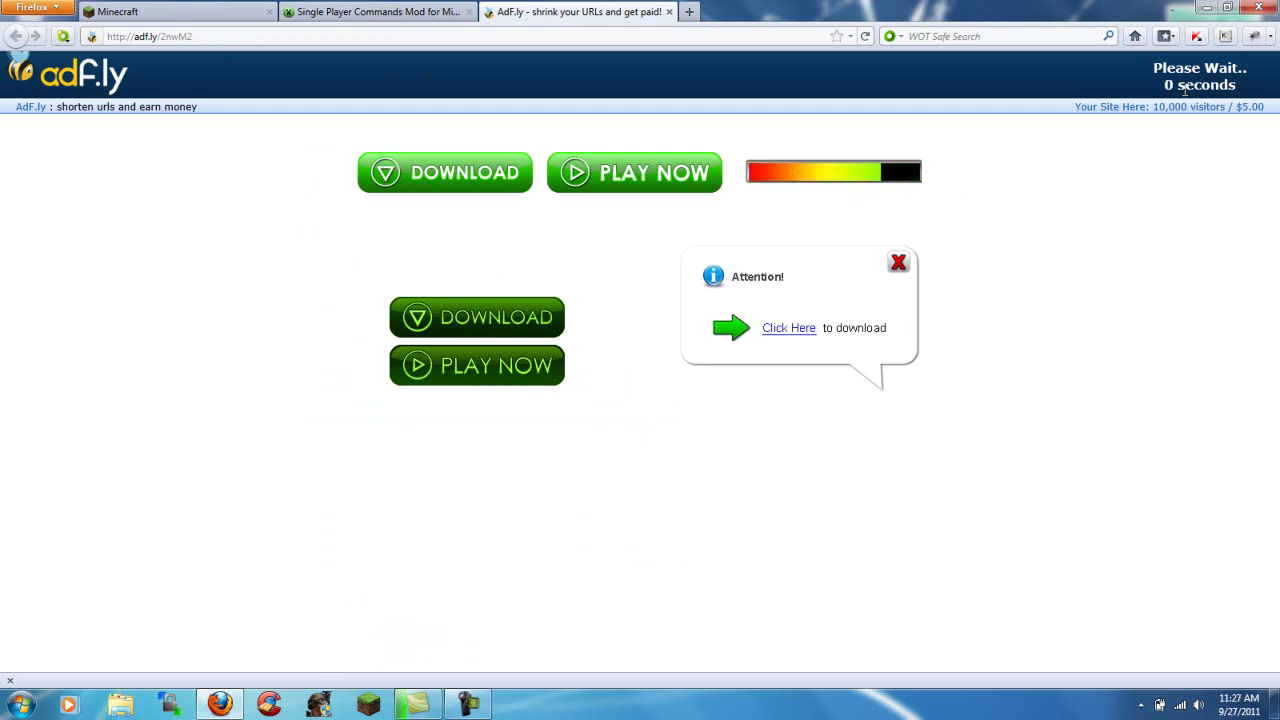
- Skip the adf.ly ad, save SinglePlayerCommands-MC1.8.1V2.12.jar, and run it from Downloads
left_click(1192, 80)
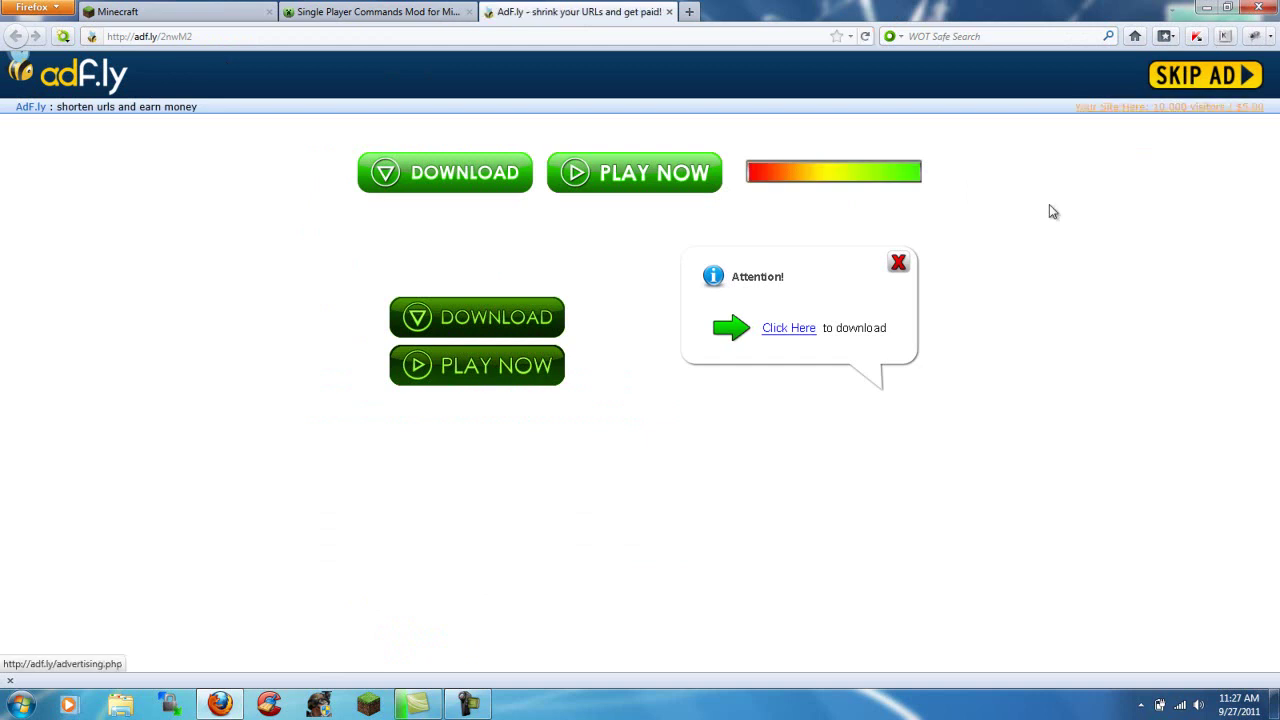
left_click(970, 476)
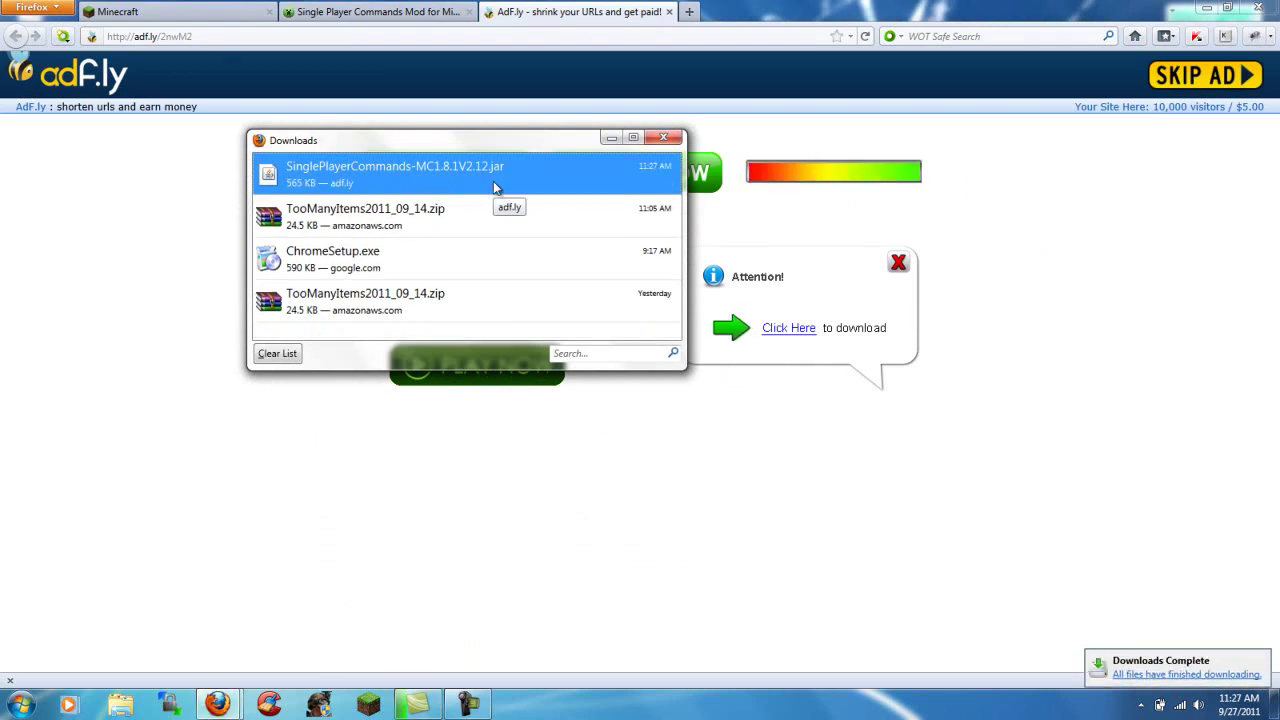
double_click(493, 181)
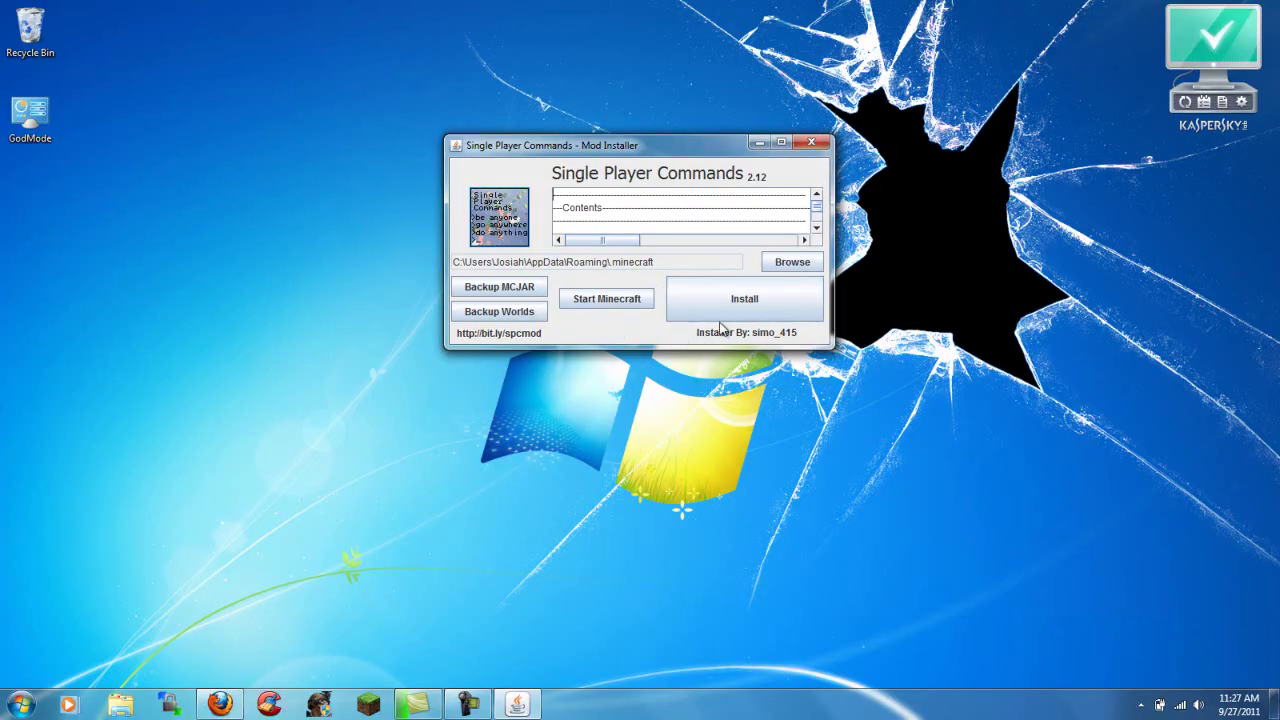
- Install Single Player Commands, acknowledge the success message, and close the installer
left_click(746, 306)
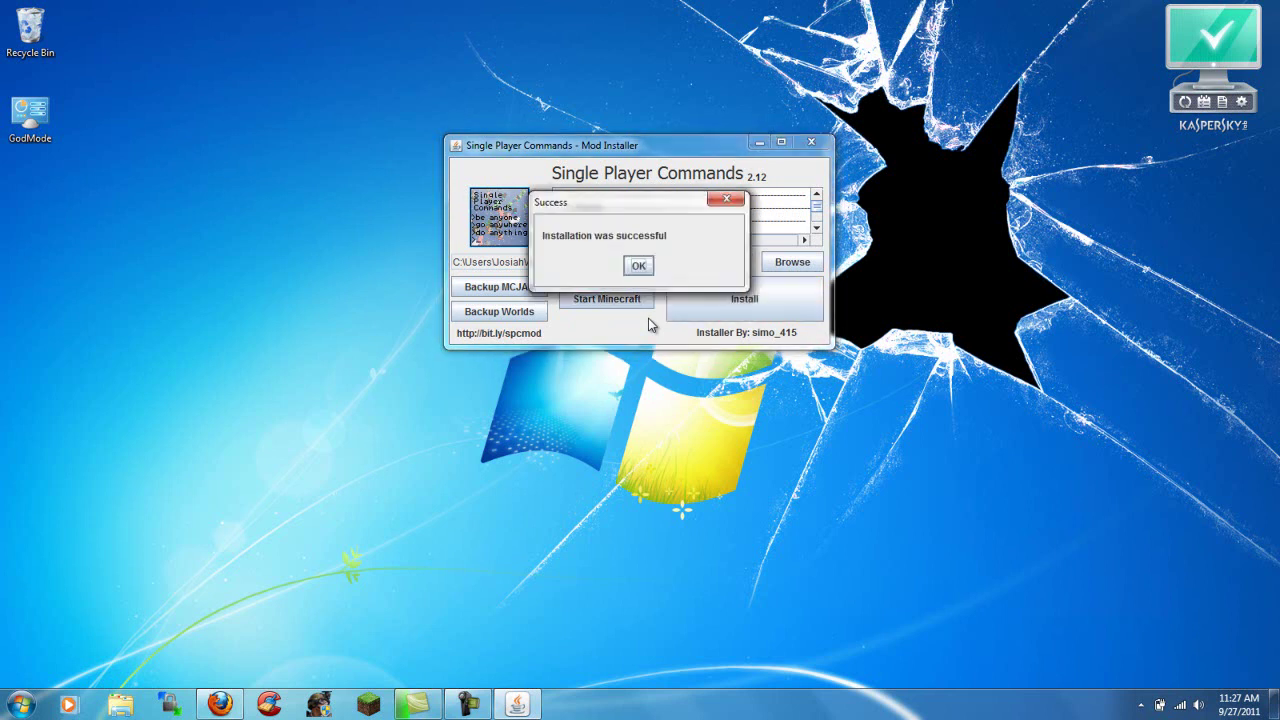
left_click(638, 266)
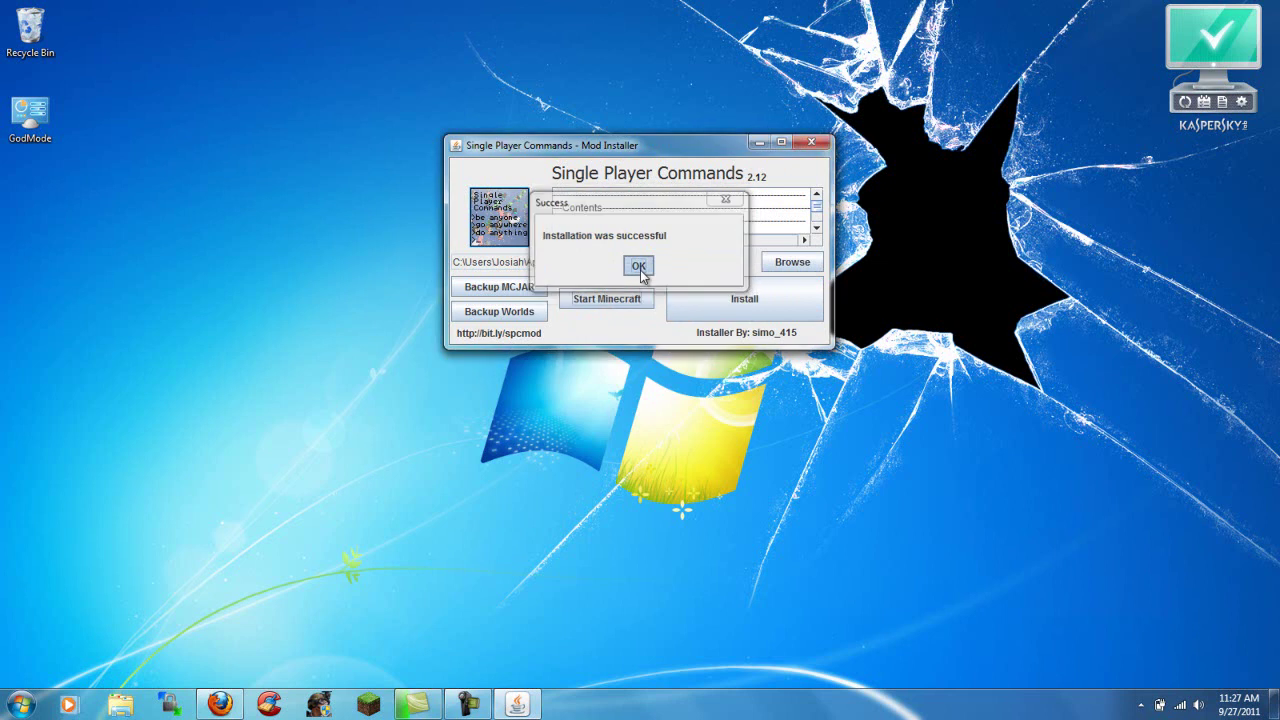
left_click(818, 145)
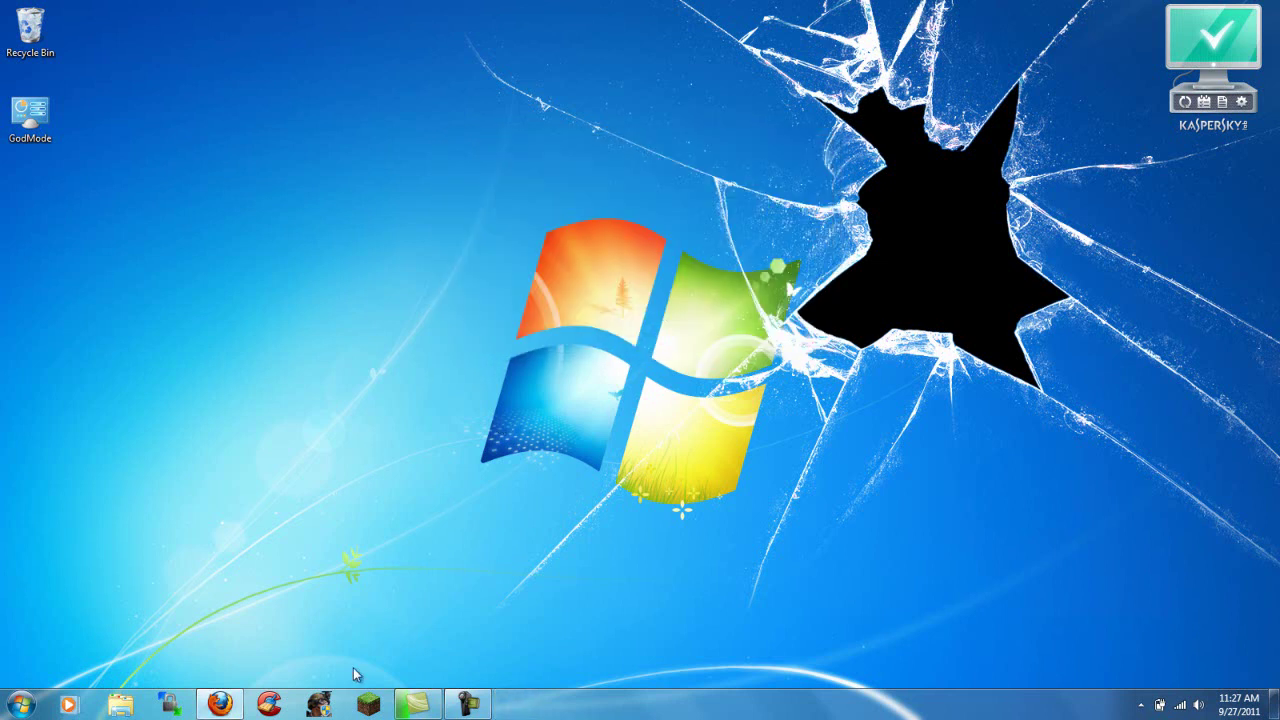
- Launch Minecraft.exe despite the unverified-publisher warning and log in to the account
left_click(367, 705)
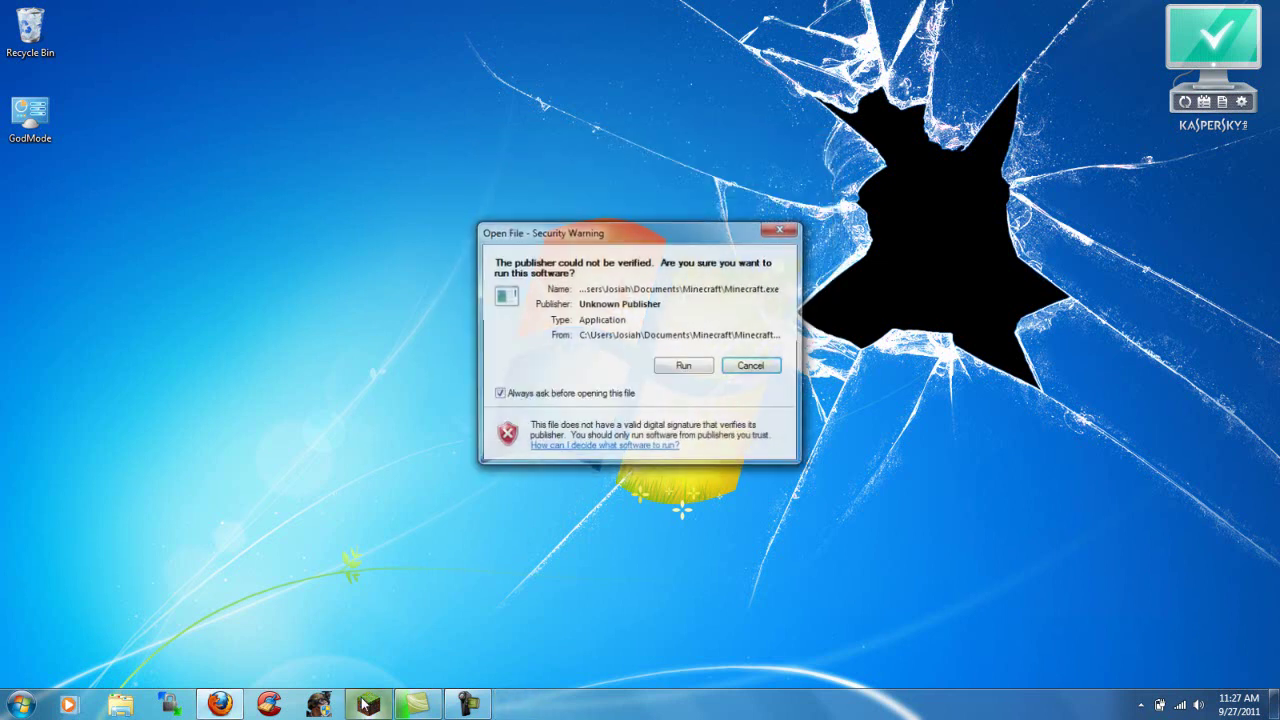
left_click(699, 366)
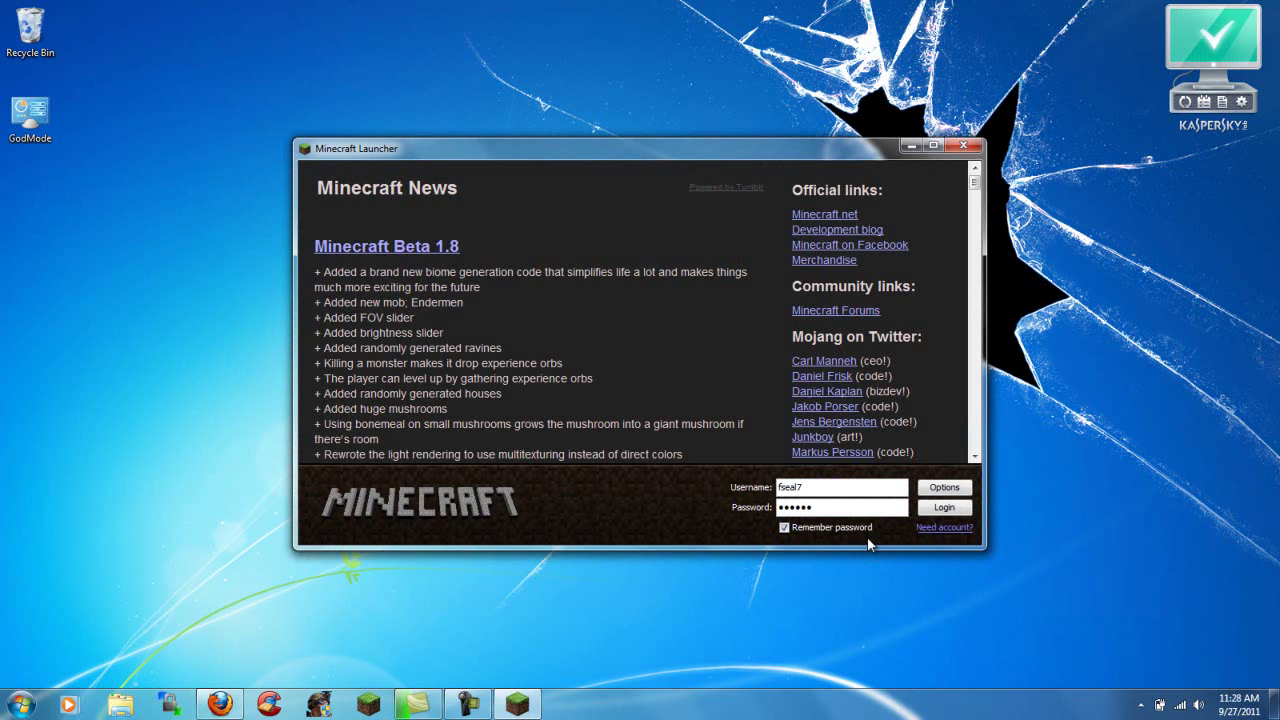
left_click(946, 510)
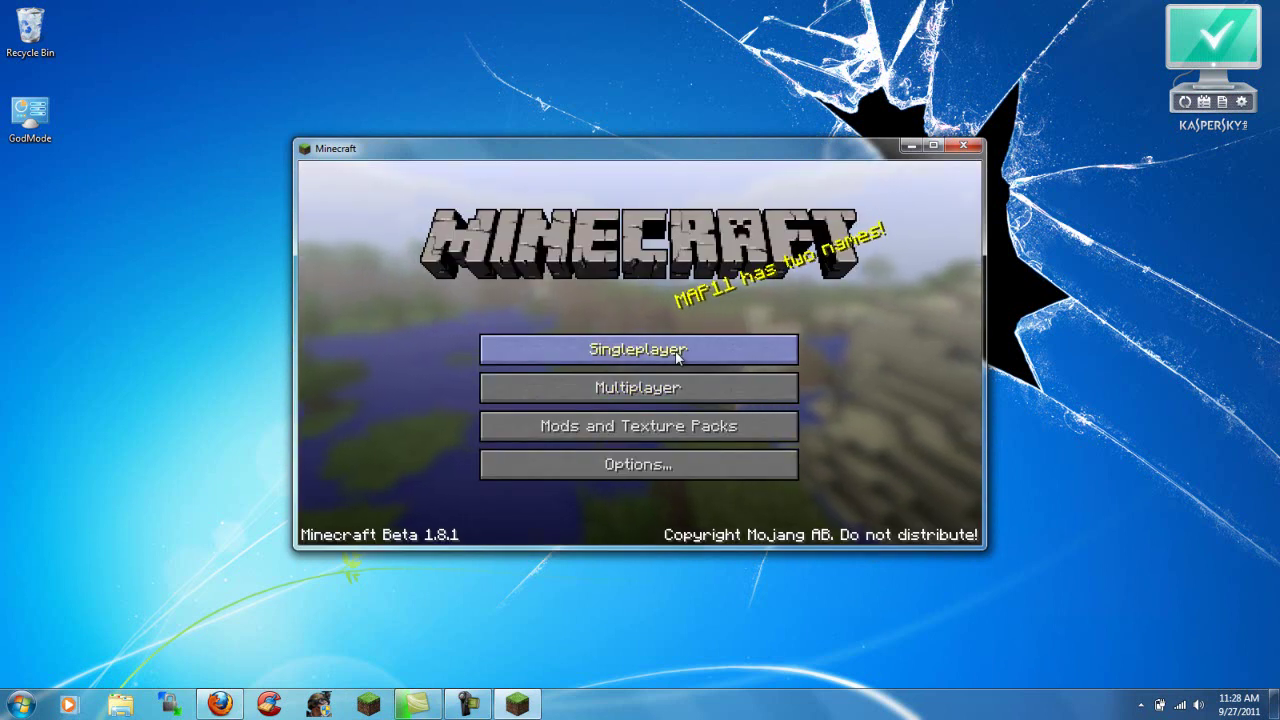
- Load the YouTube world from the Singleplayer world list
left_click(677, 356)
left_click(586, 273)
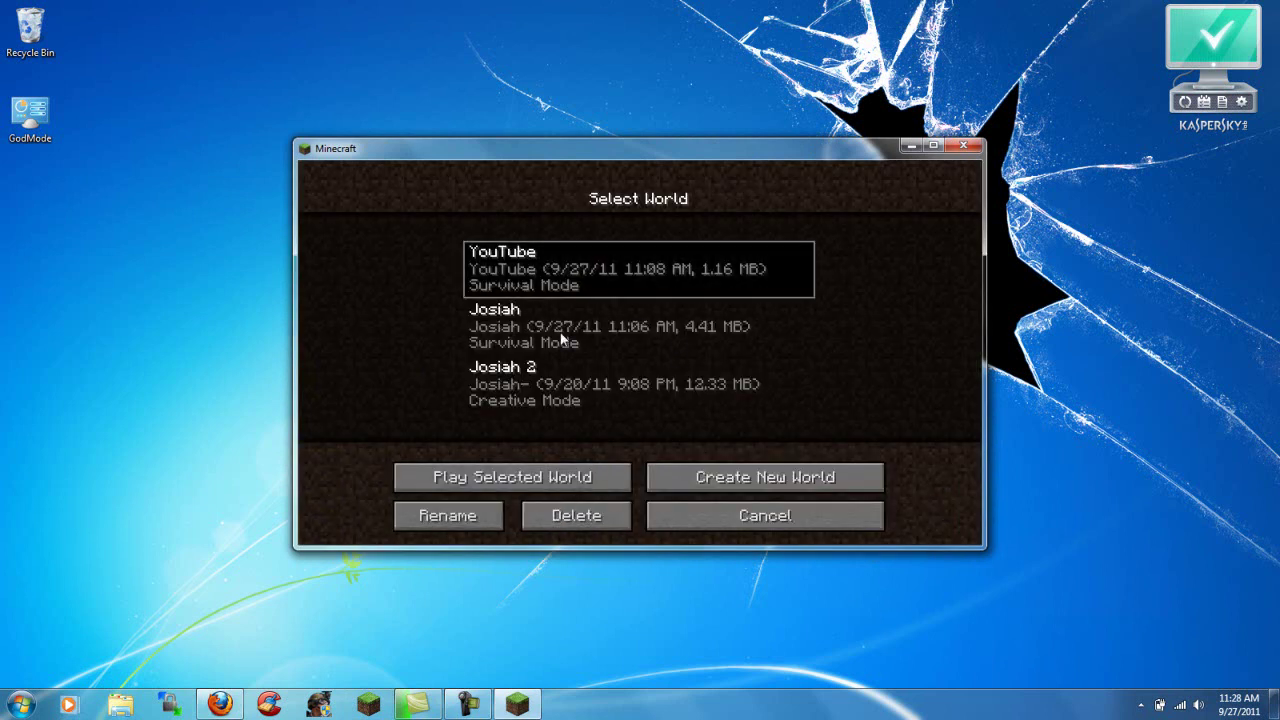
left_click(512, 477)
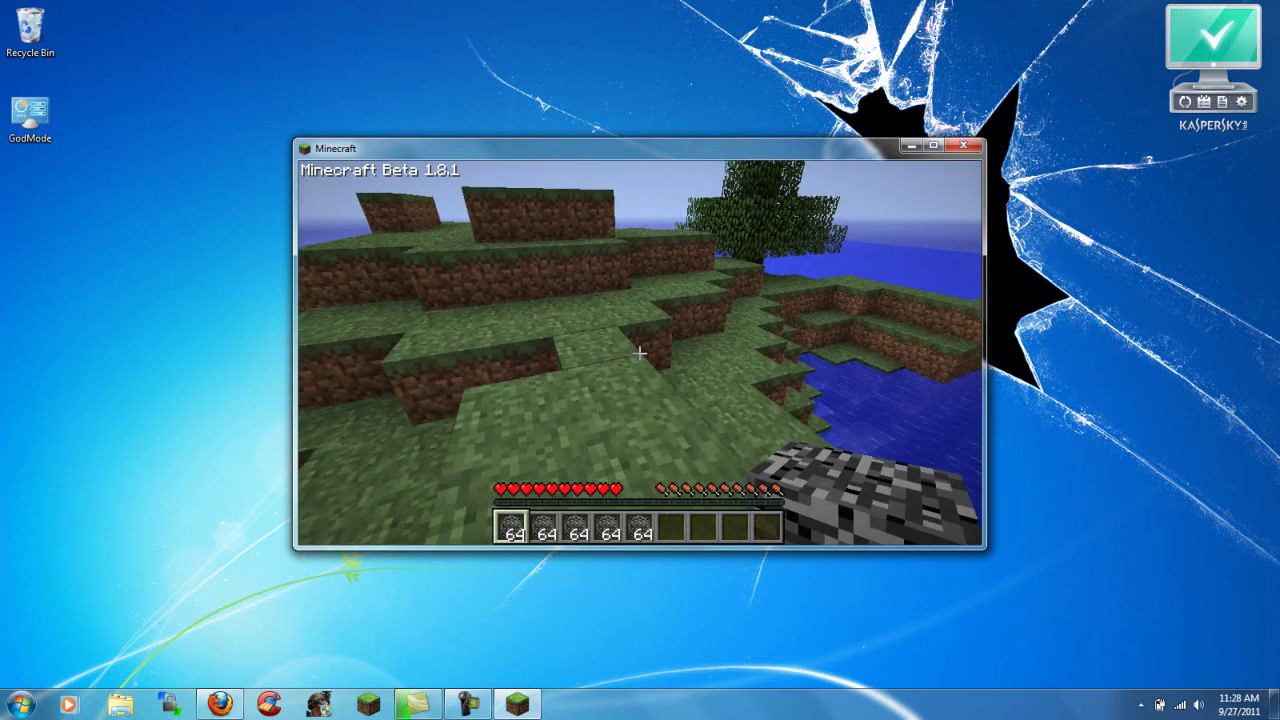
- Enter the fly and damage chat commands to enable flying and disable damage
key("t")
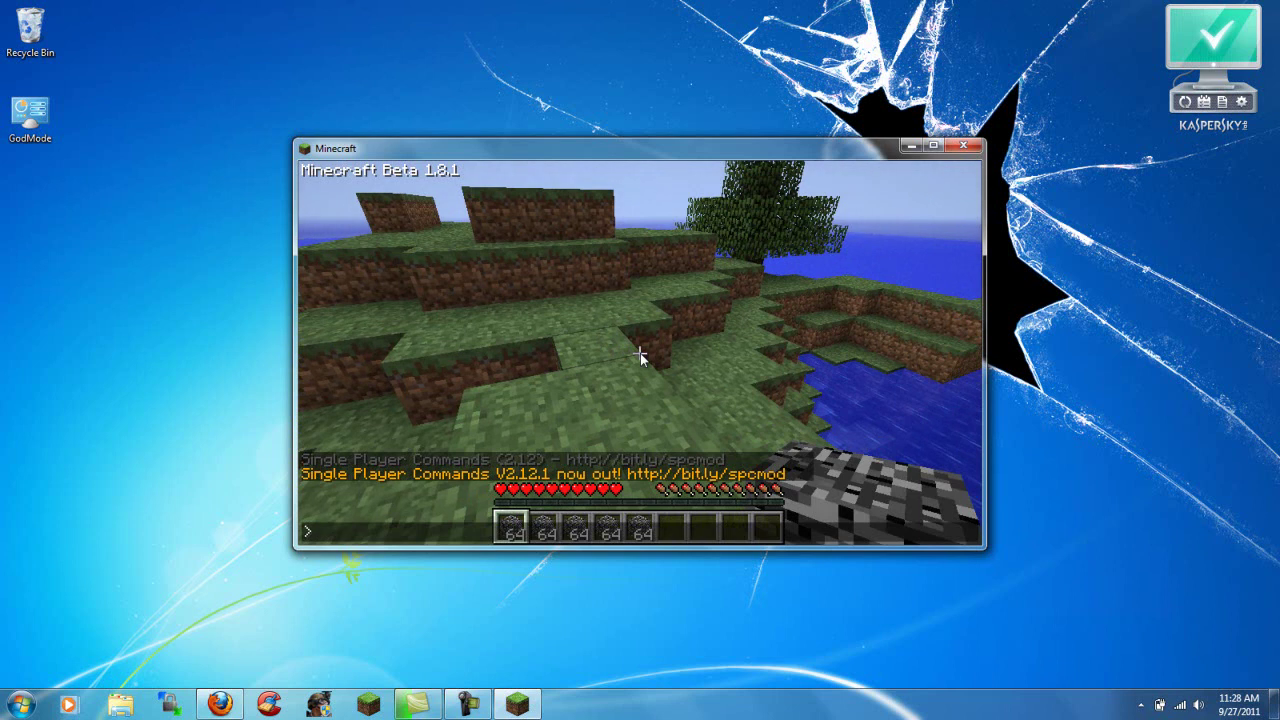
type("fly")
key("Return")
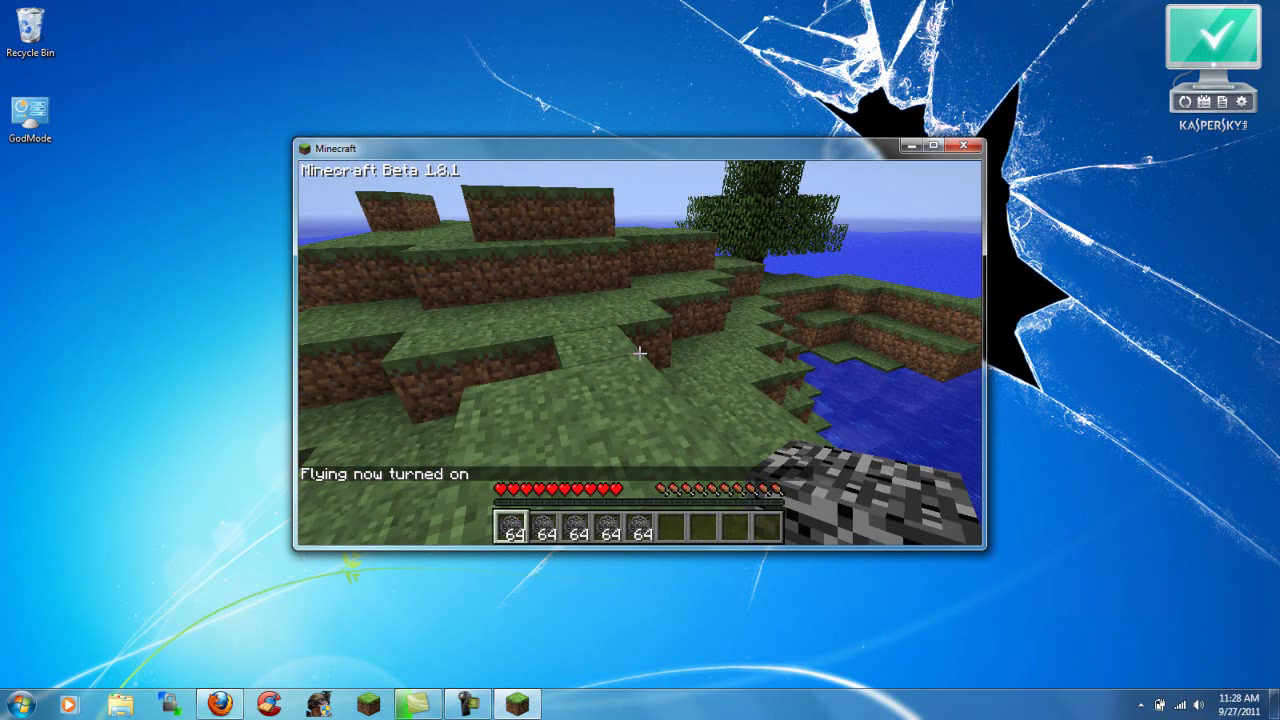
mouse_move(640, 357)
type("damage")
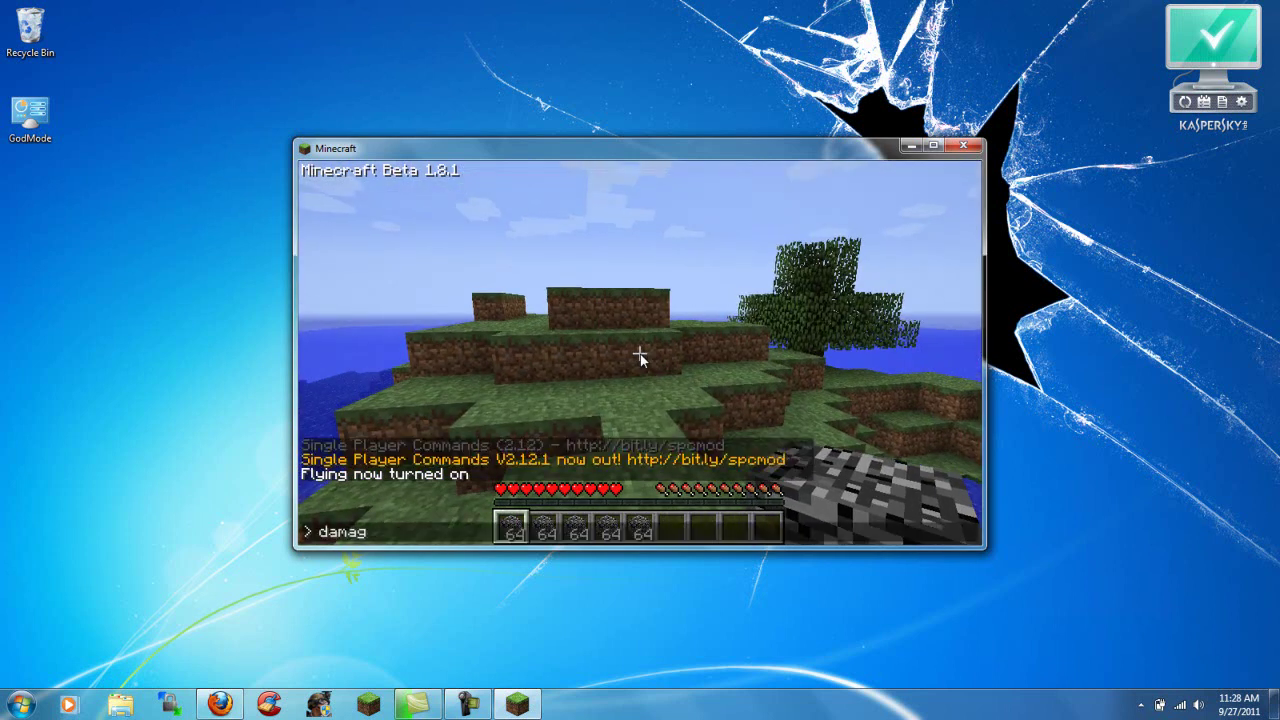
key("Return")
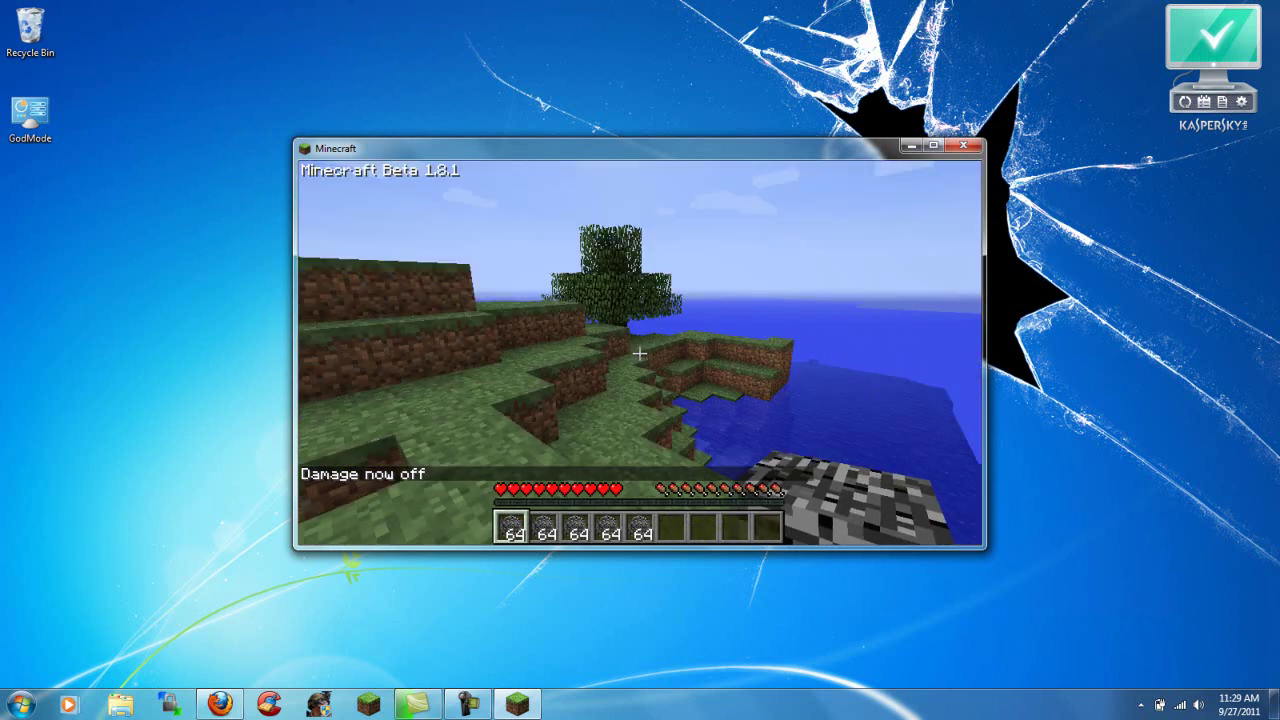
- Fly above the trees and set reach distance to 600 with the reach chat command
key("space")
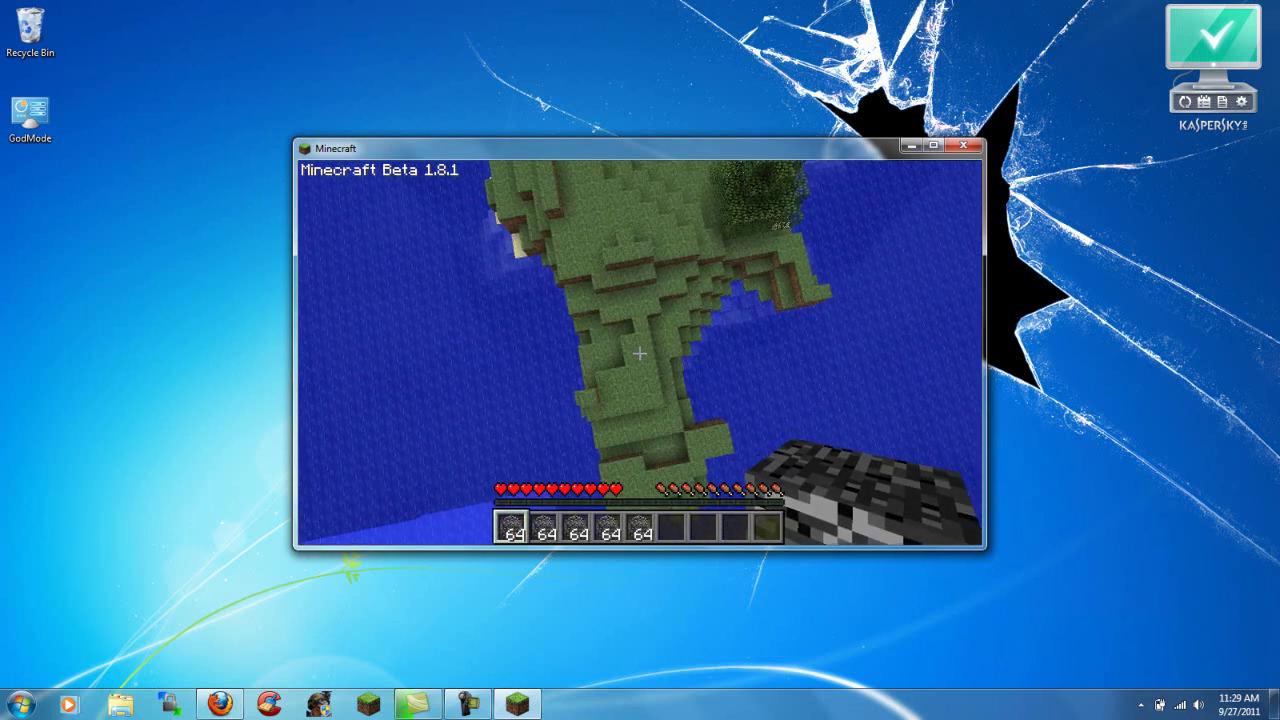
key("t")
type("reach 600")
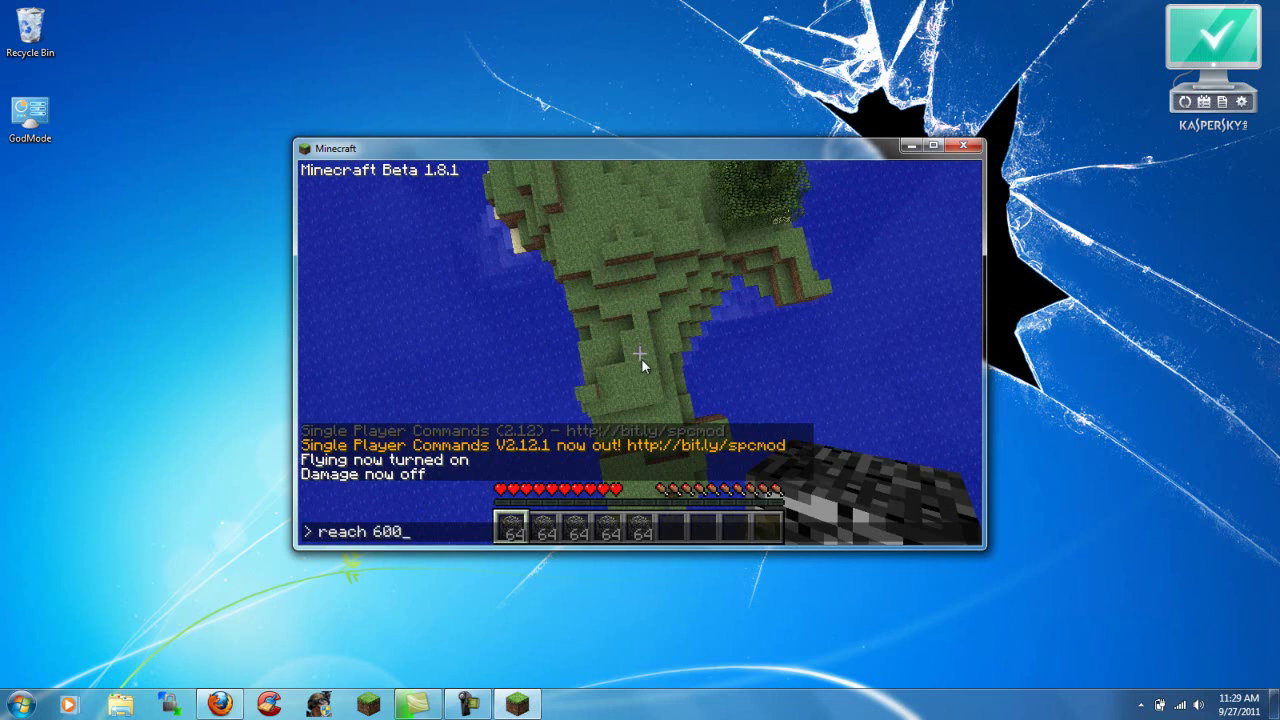
key("Return")
- Place bedrock blocks far below at long range while flying high above the island
mouse_move(640, 352)
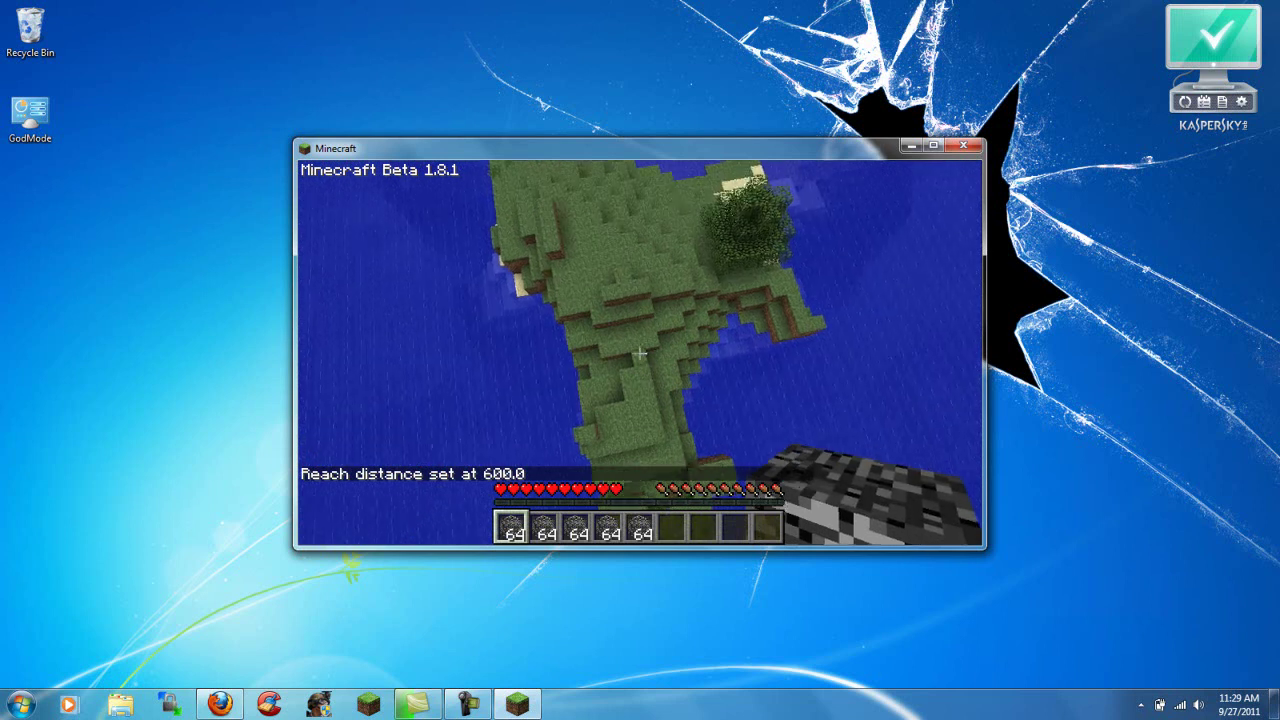
right_click(640, 352)
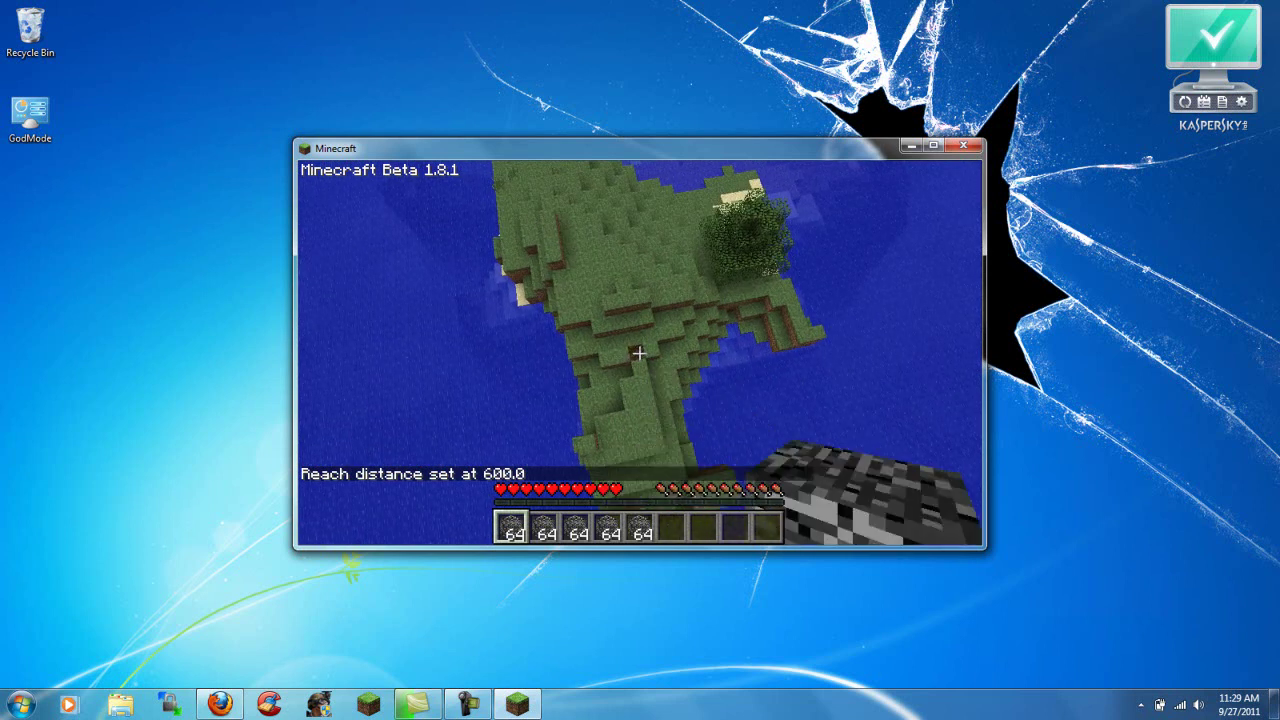
right_click(640, 352)
key("space")
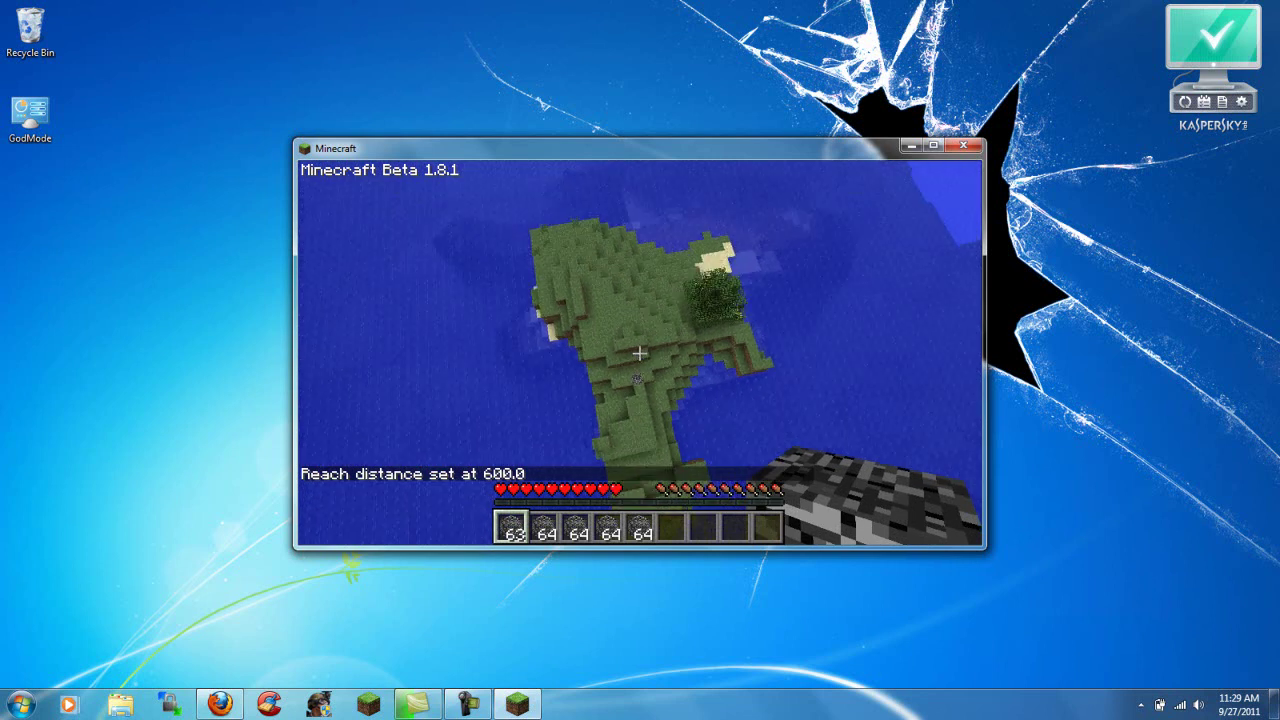
key("space")
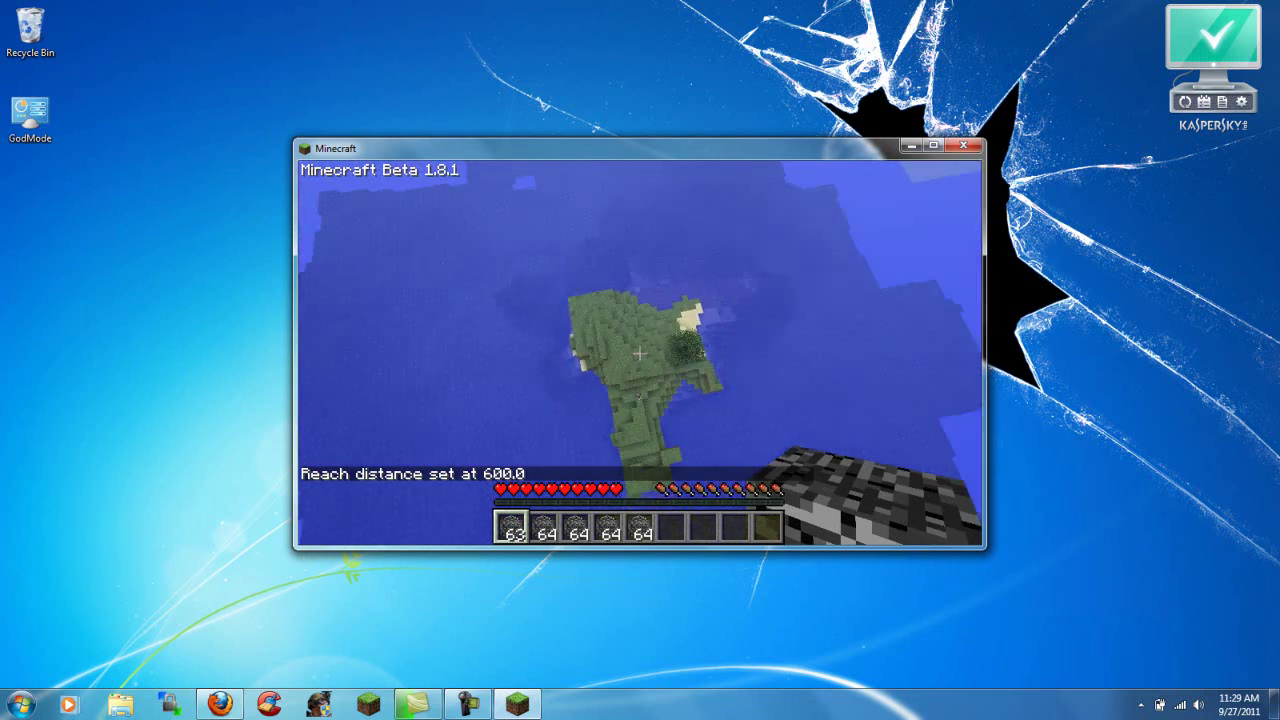
key("space")
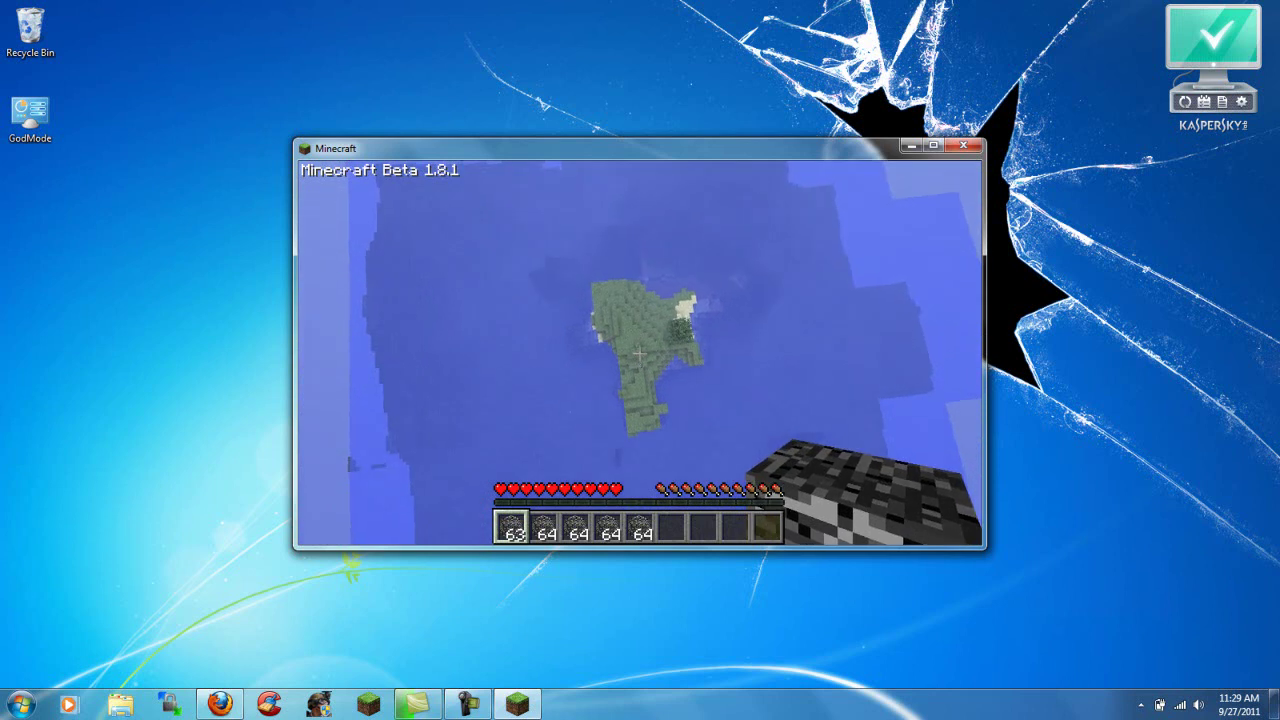
right_click(640, 352)
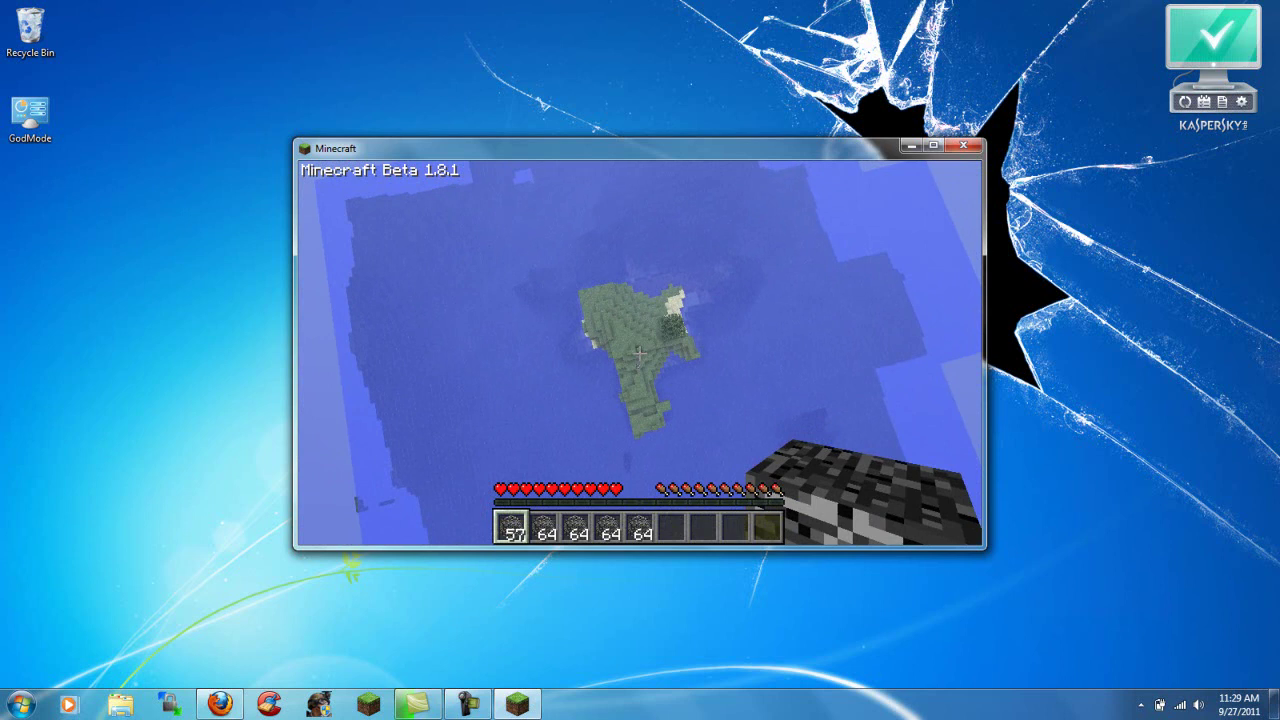
mouse_move(640, 352)
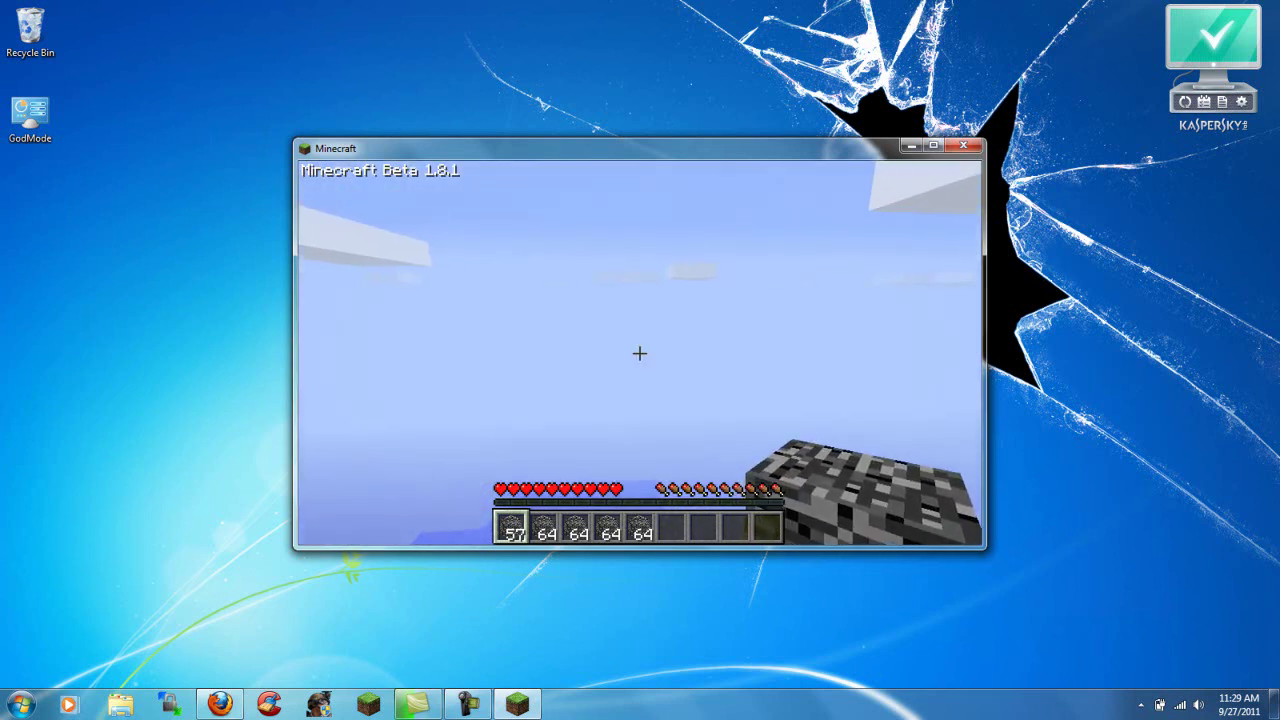
- Pause the game with Esc to show the Game menu while the level saves
key("Escape")
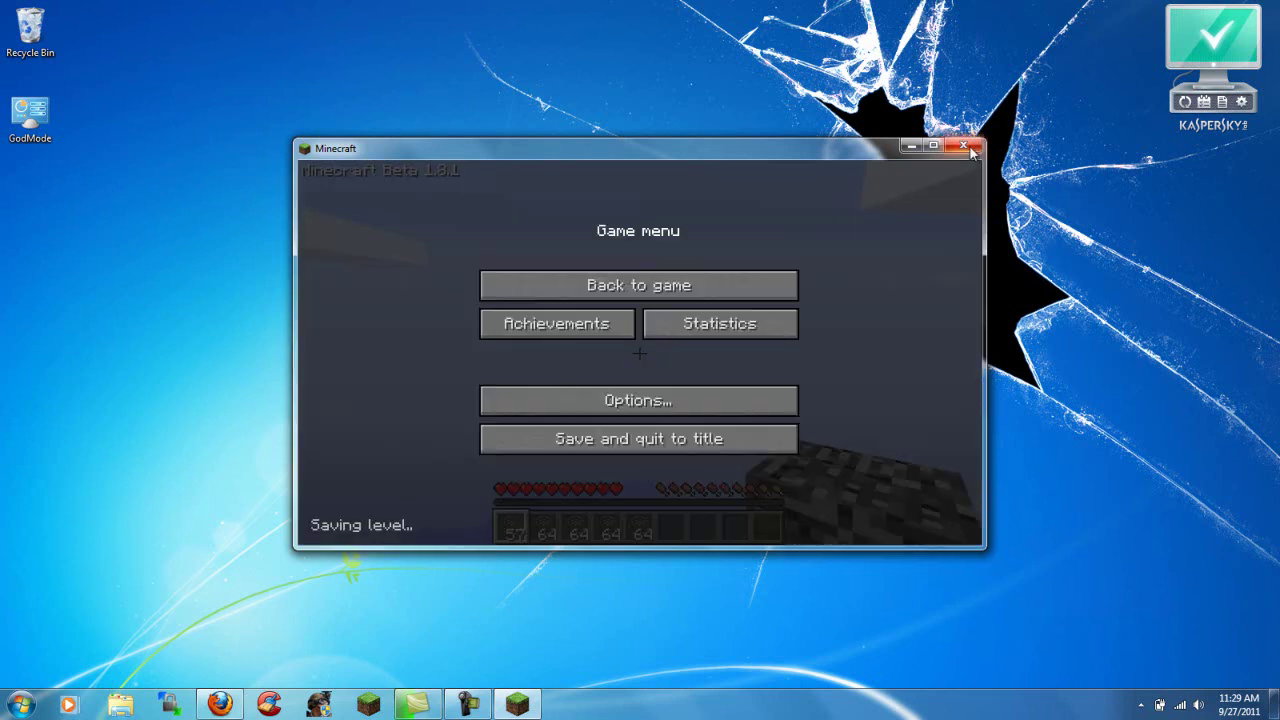